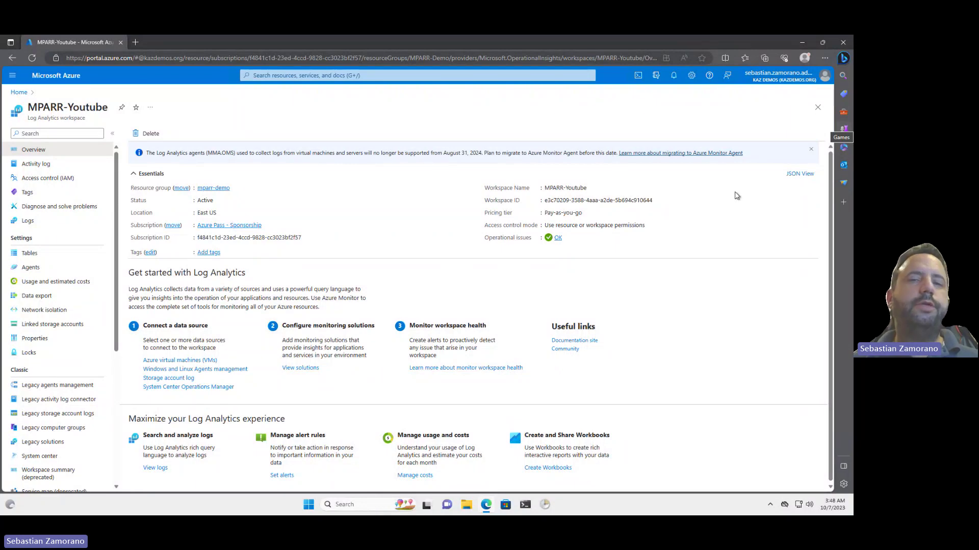
pyautogui.click(134, 42)
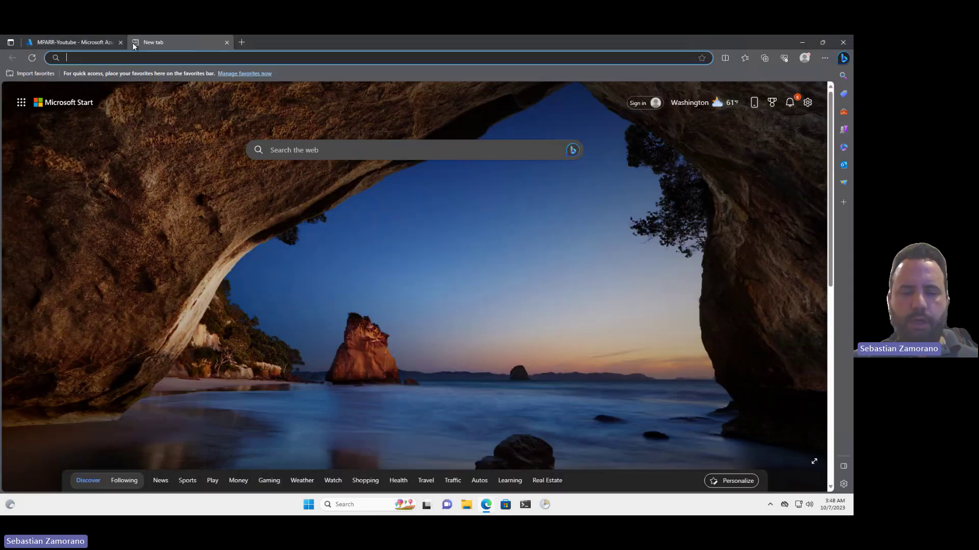
pyautogui.write('https')
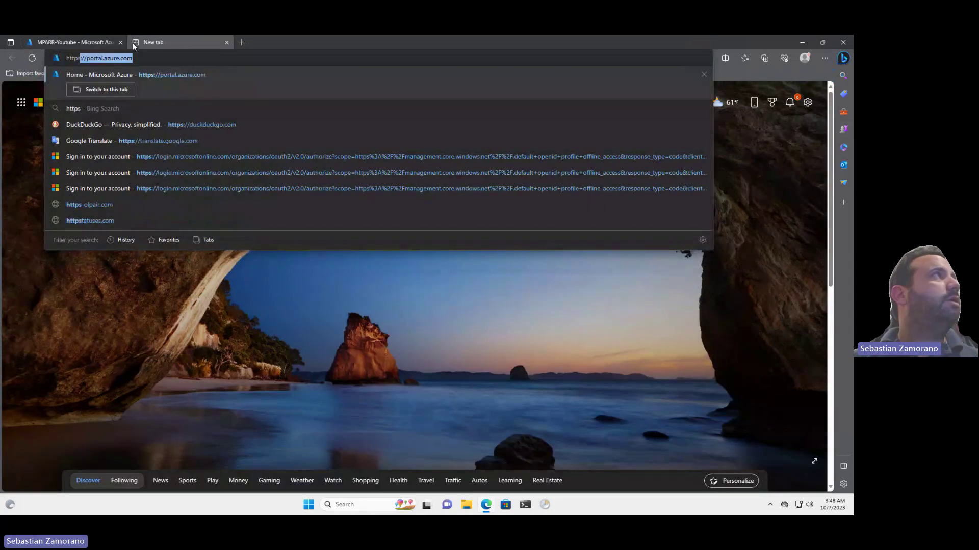
pyautogui.press('BackSpace')
pyautogui.write(':')
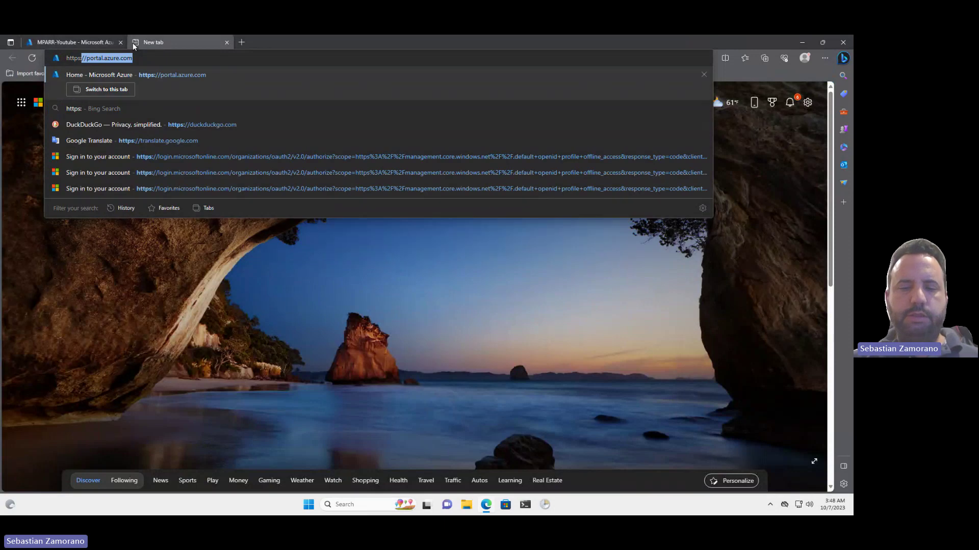
pyautogui.write('//aka.ms')
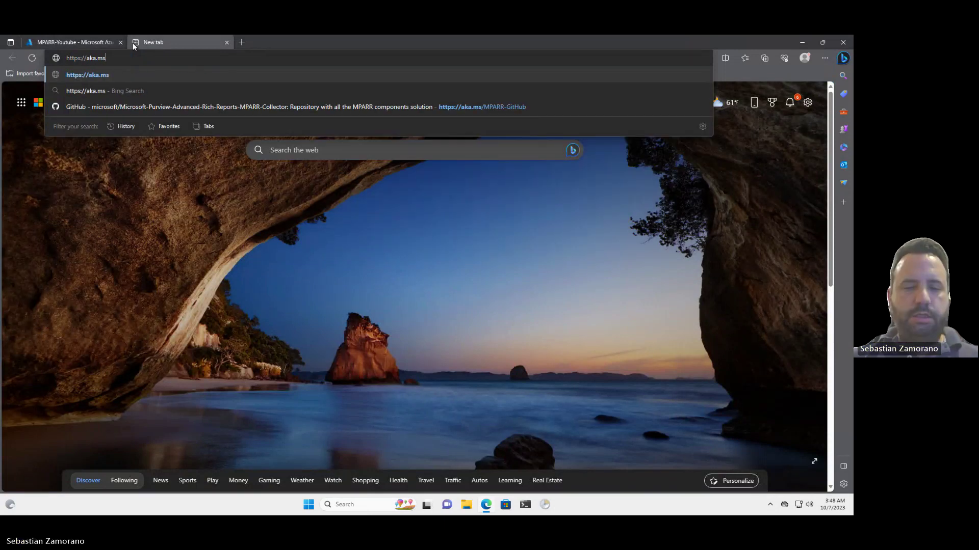
pyautogui.write('/MPARR')
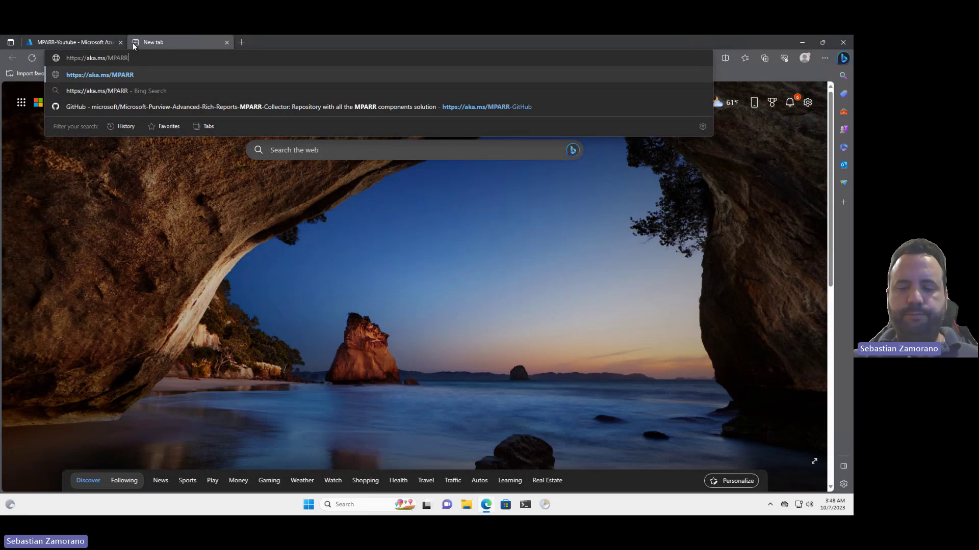
pyautogui.write('-GitH')
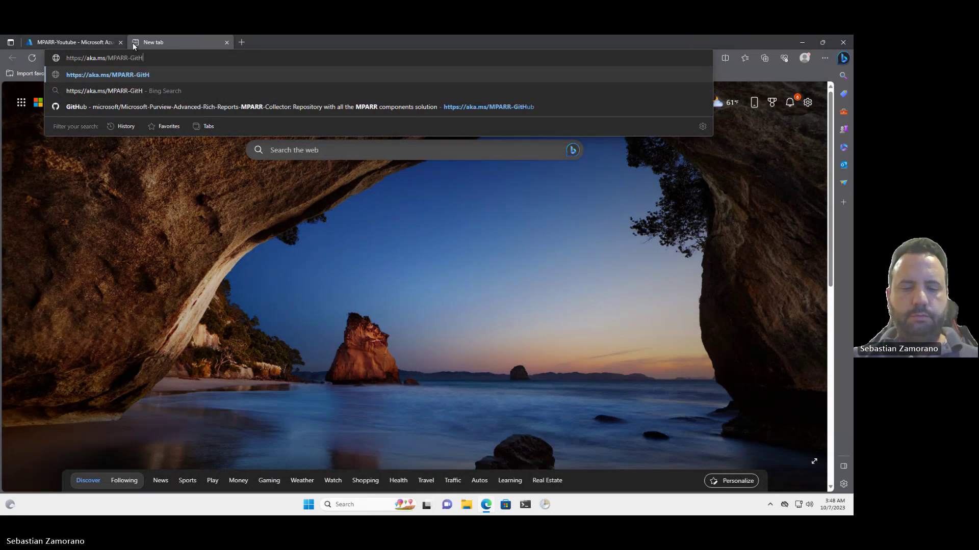
pyautogui.write('ub')
pyautogui.press('Return')
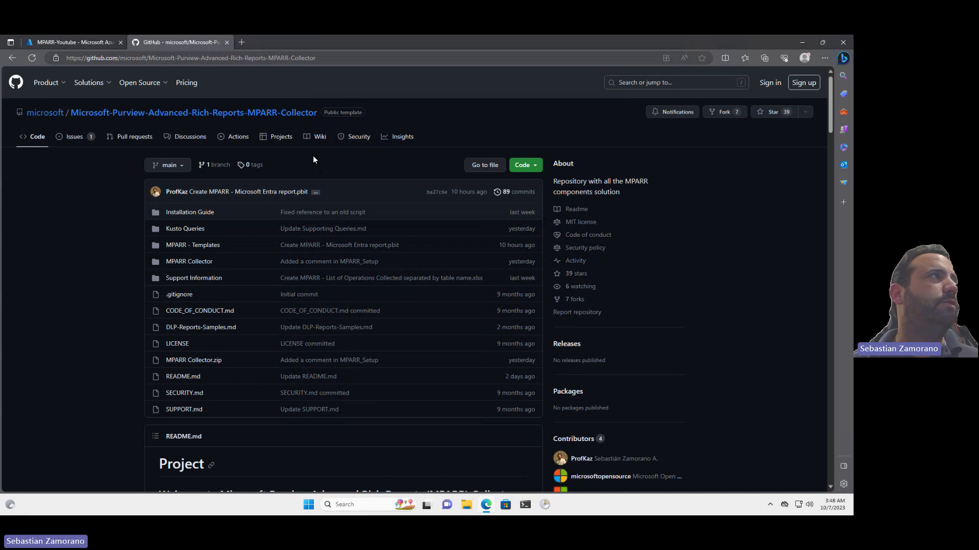
# - Download the raw MPARR - Microsoft Entra report.pbit from MPARR - Templates/Microsoft Entra
pyautogui.click(207, 247)
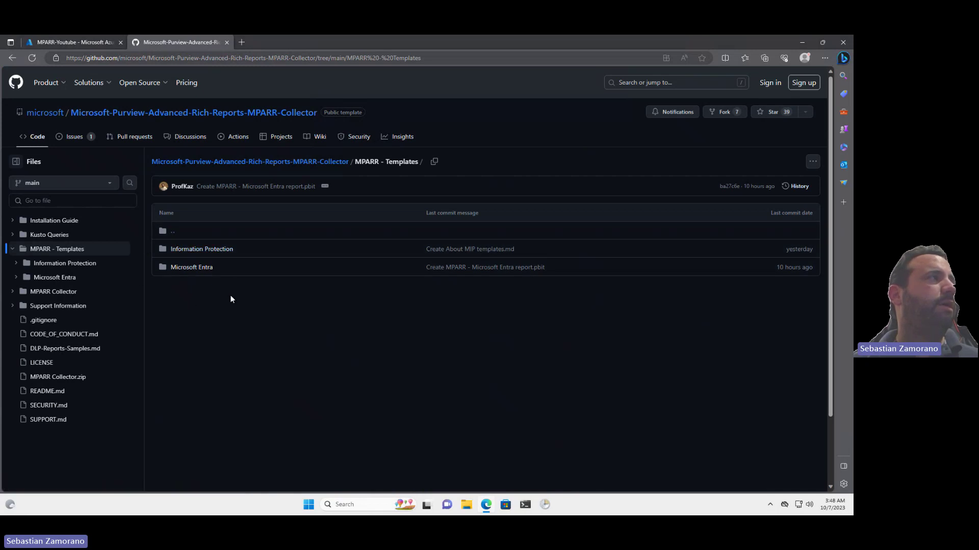
pyautogui.click(202, 268)
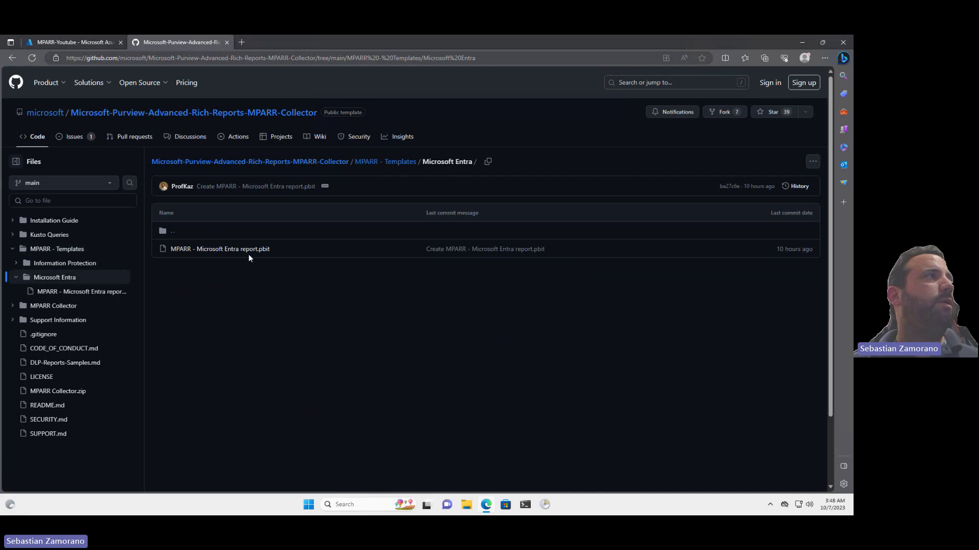
pyautogui.click(252, 252)
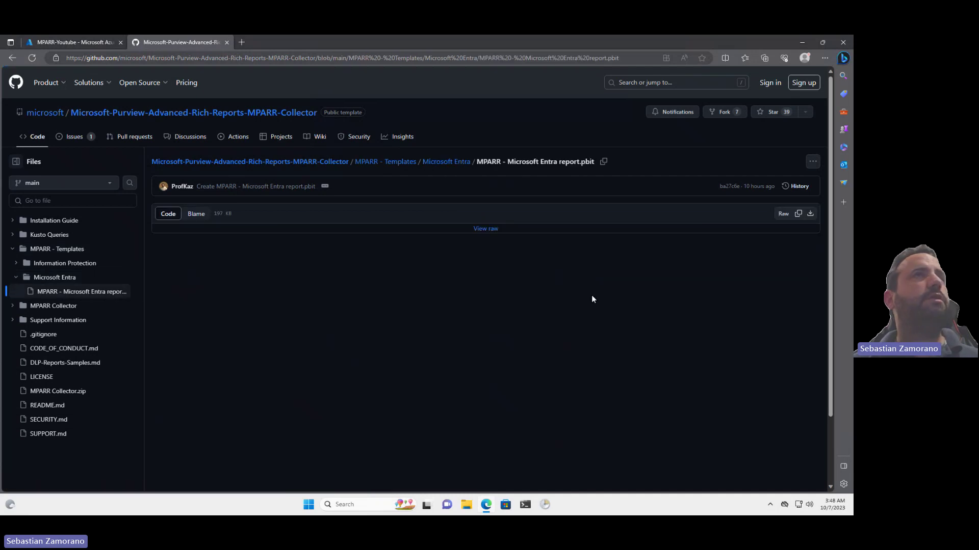
pyautogui.click(810, 214)
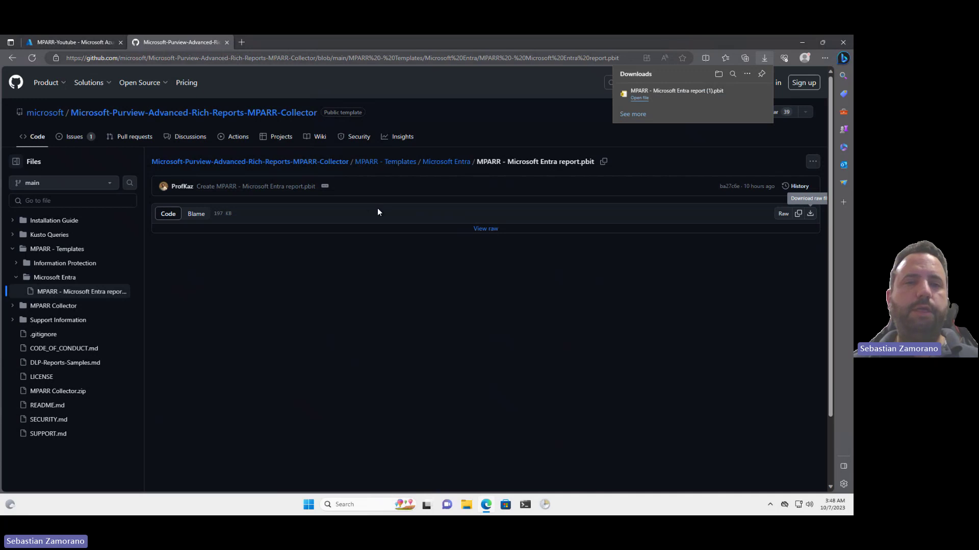
# - Return to the repository main page and open the Kusto Queries folder
pyautogui.click(327, 162)
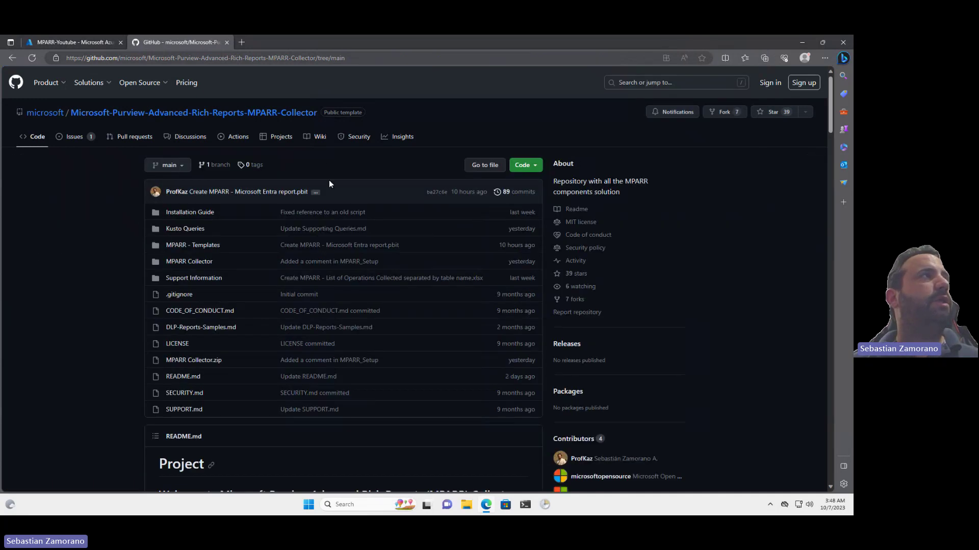
pyautogui.click(191, 227)
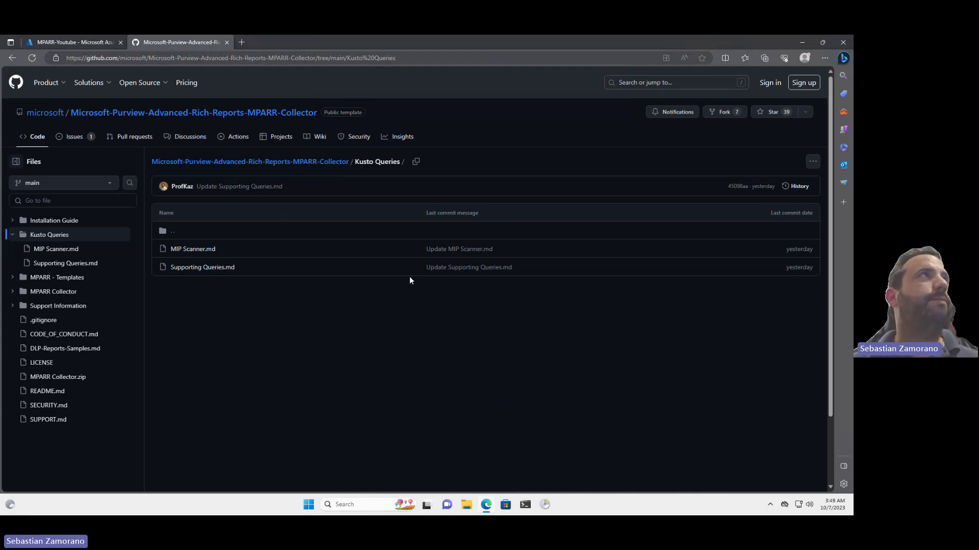
# - Launch Power BI Desktop, copy the MPARR-Youtube workspace ID from Azure, then bring Power BI forward
pyautogui.click(308, 505)
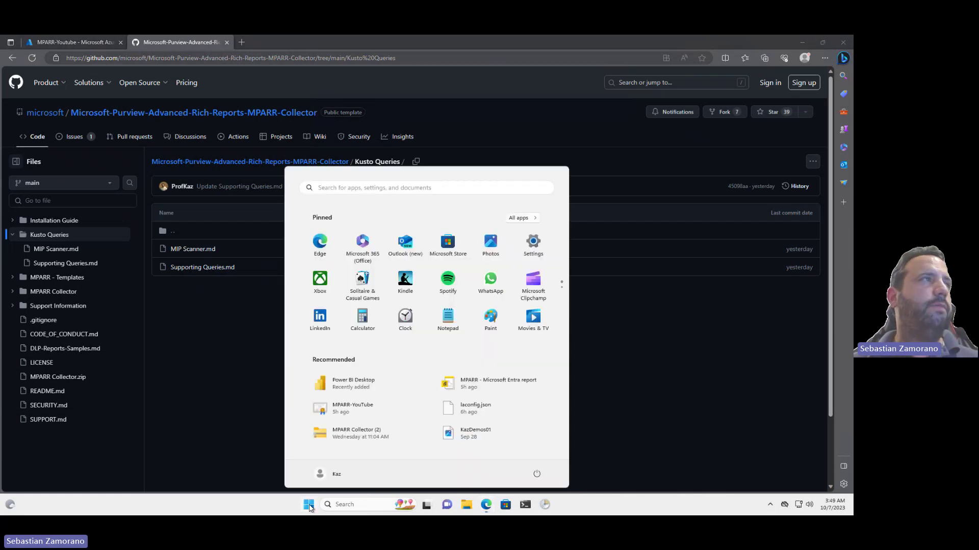
pyautogui.click(356, 387)
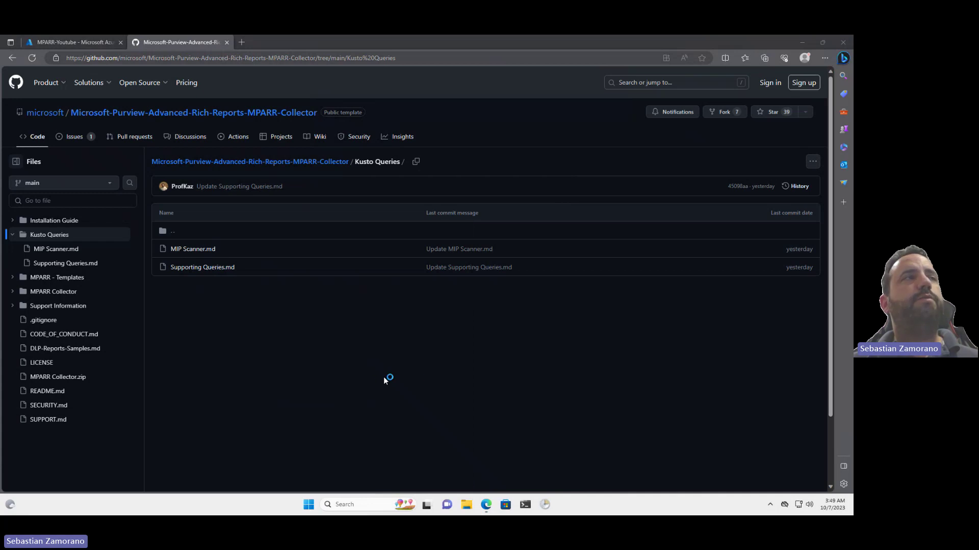
pyautogui.click(87, 43)
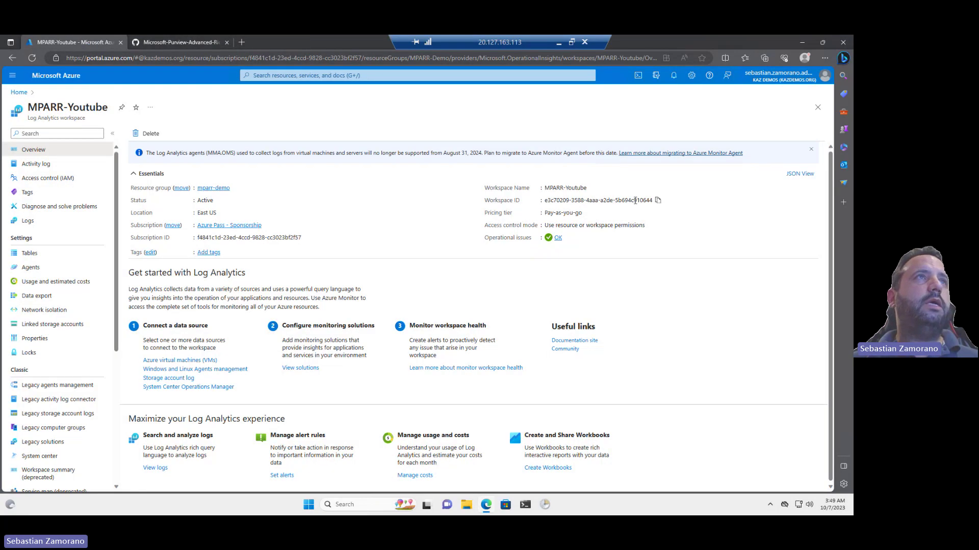
pyautogui.click(658, 201)
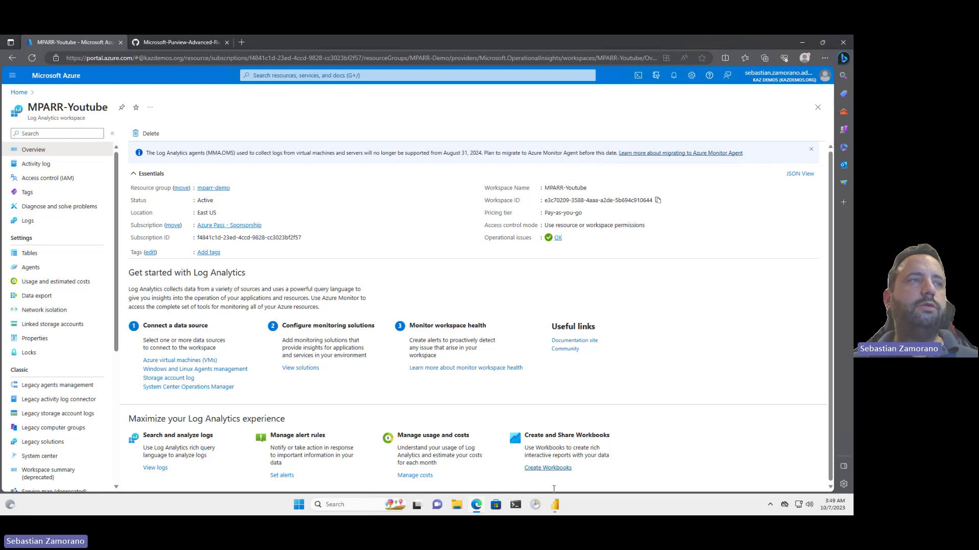
pyautogui.moveTo(559, 505)
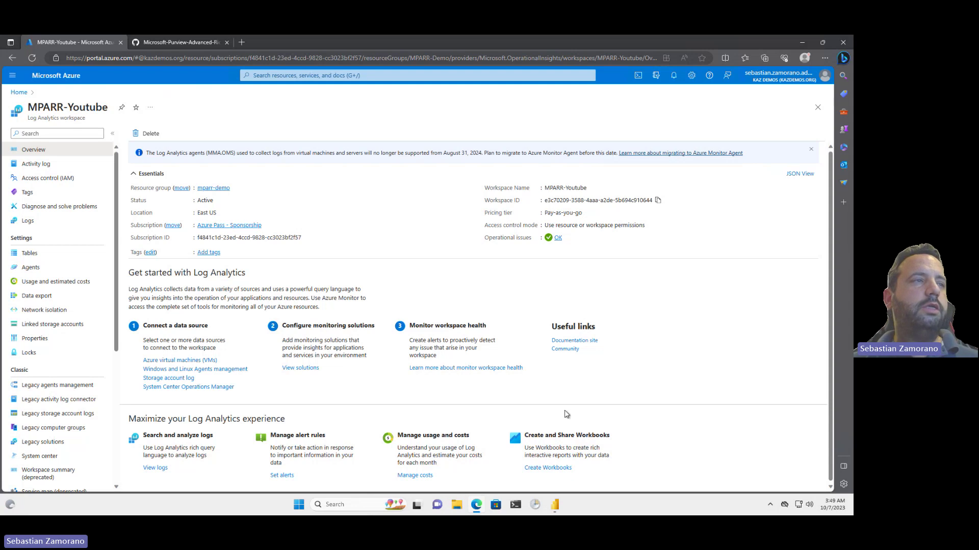
pyautogui.click(583, 476)
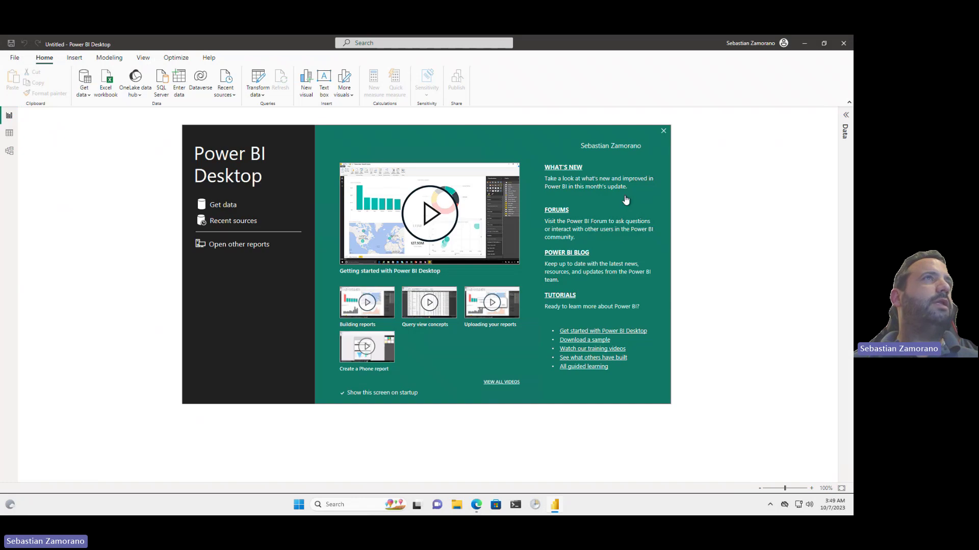
# - Import the MPARR - Microsoft Entra report (1) file as a Power BI template
pyautogui.click(663, 131)
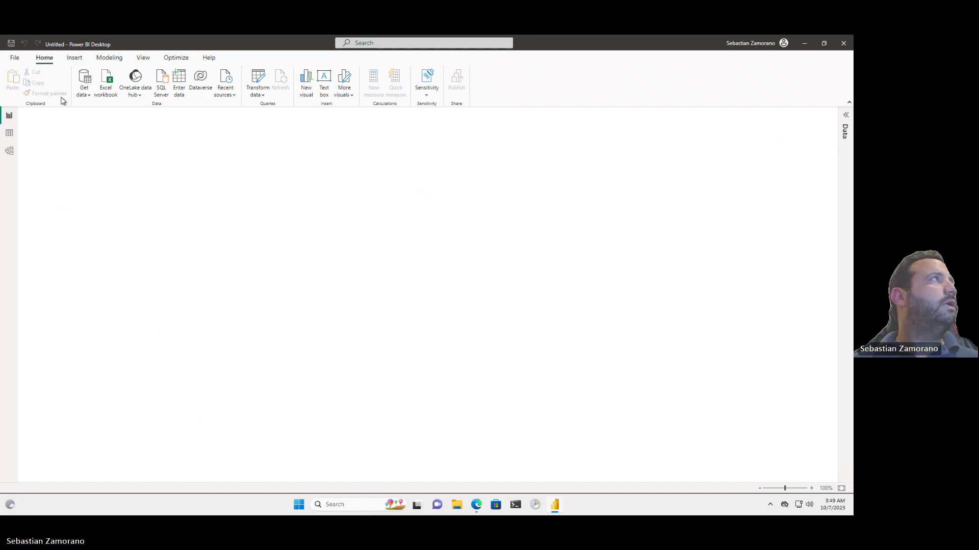
pyautogui.click(15, 57)
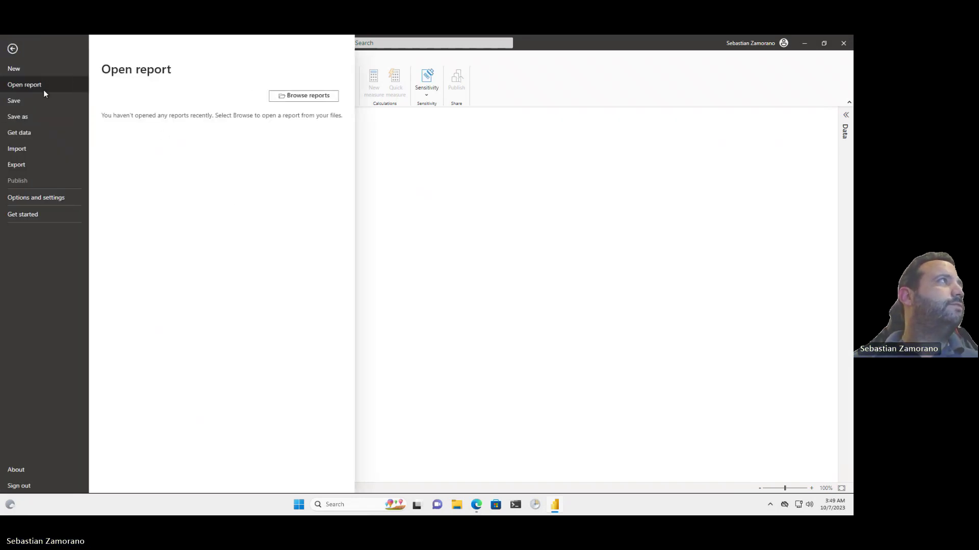
pyautogui.click(27, 150)
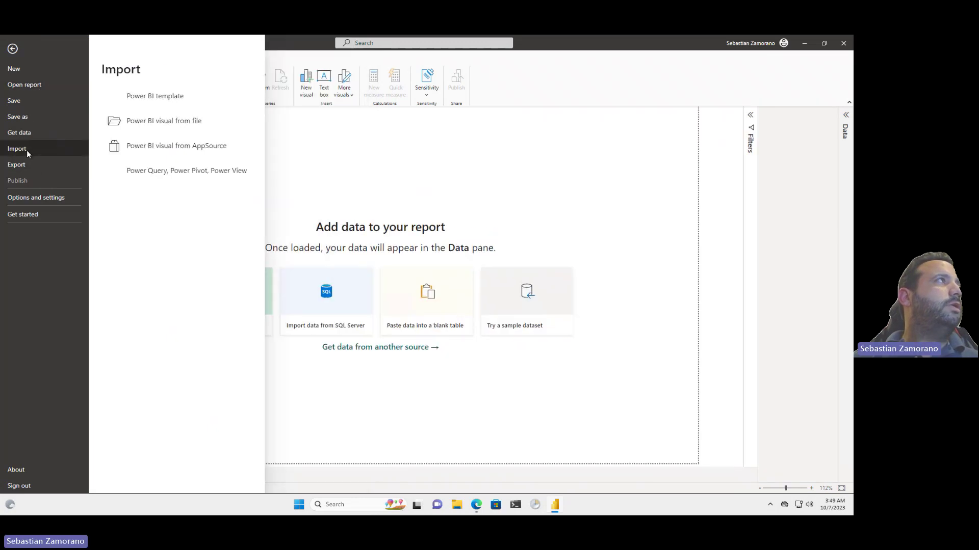
pyautogui.click(147, 102)
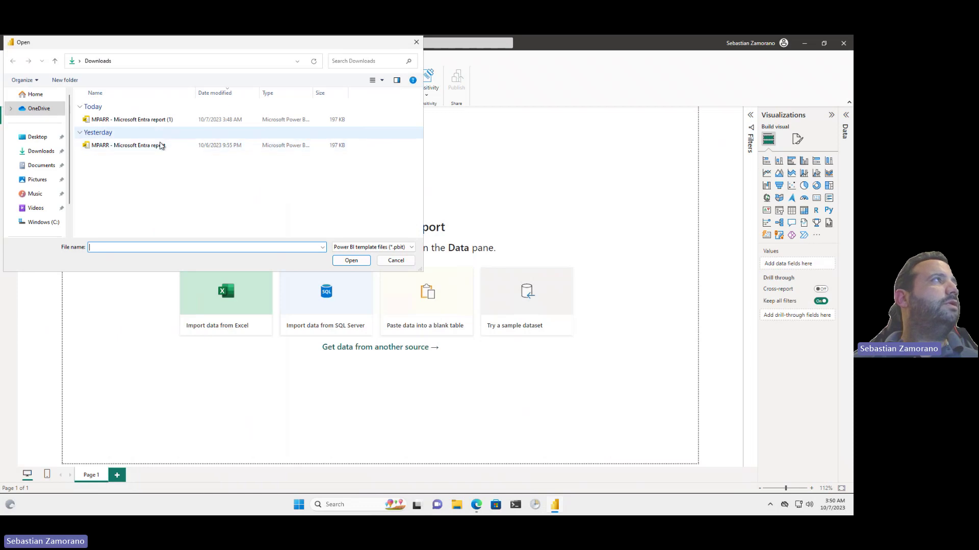
pyautogui.click(150, 122)
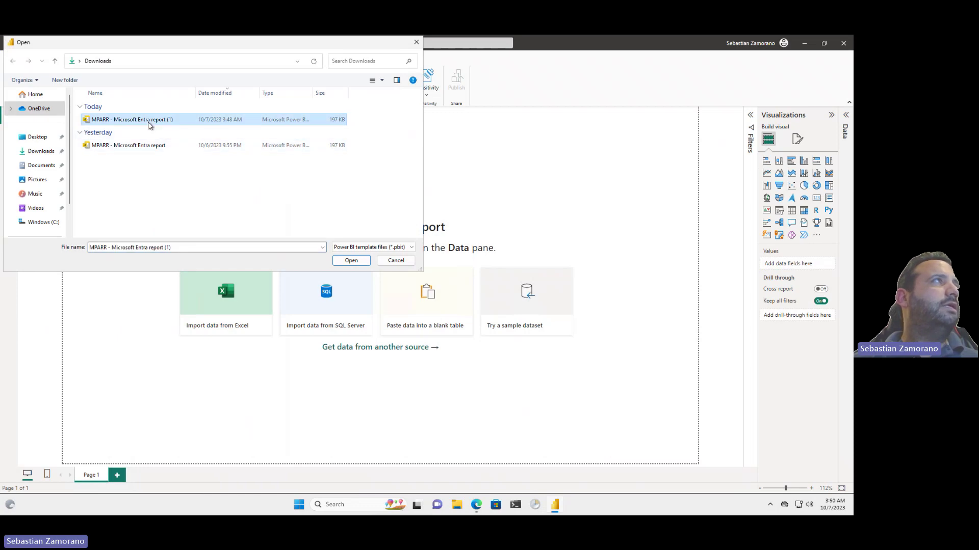
pyautogui.click(342, 260)
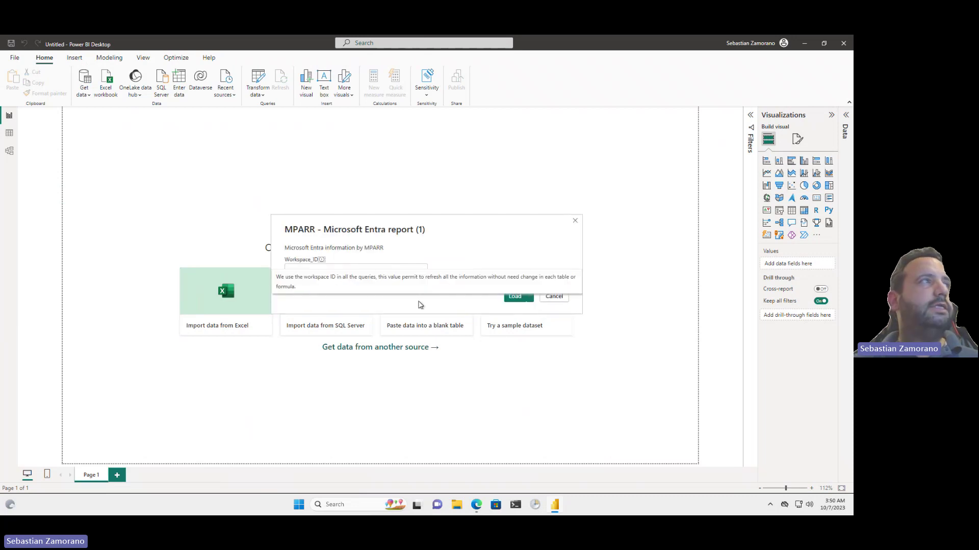
# - Paste the copied workspace ID into Workspace_ID and load the report data
pyautogui.click(358, 269)
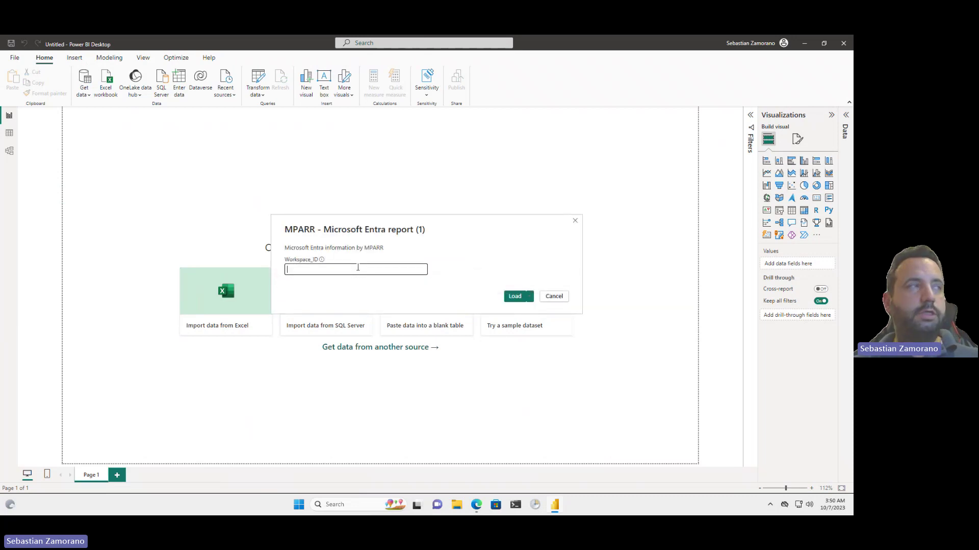
pyautogui.hotkey('ctrl', 'v')
pyautogui.click(516, 298)
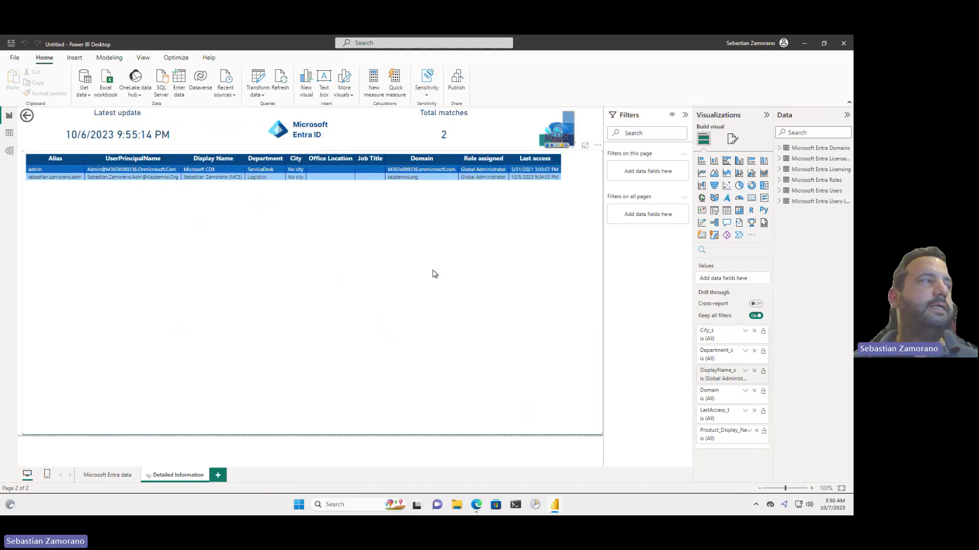
# - Switch to the Microsoft Entra data page tab at the bottom of the report
pyautogui.click(117, 477)
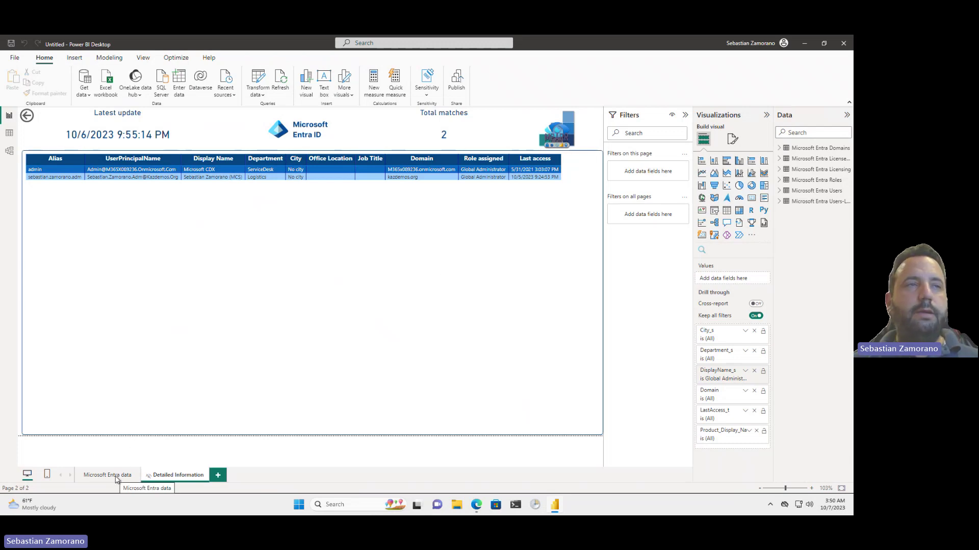
pyautogui.click(116, 477)
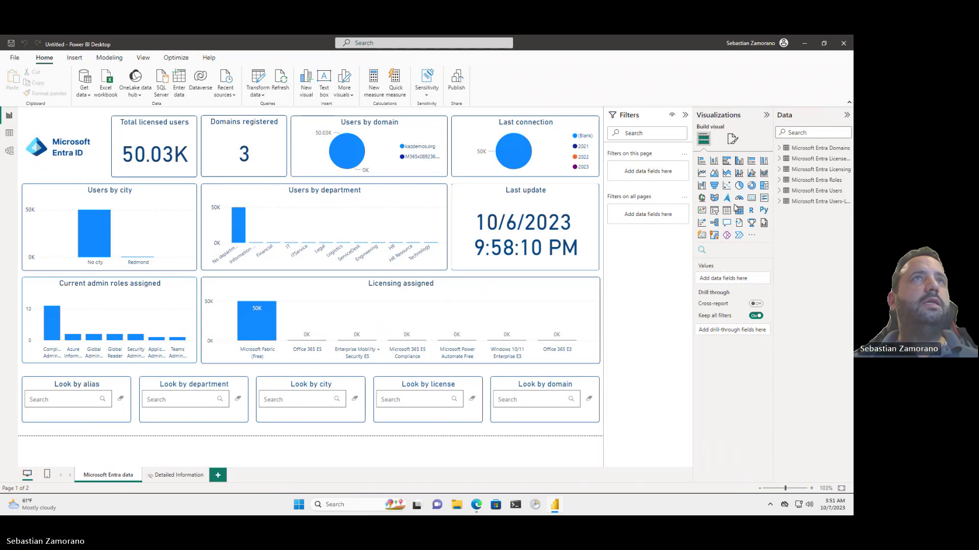
# - Add a UserPrincipalName page filter using advanced 'does not start with' 'User' to exclude dummy accounts
pyautogui.click(783, 192)
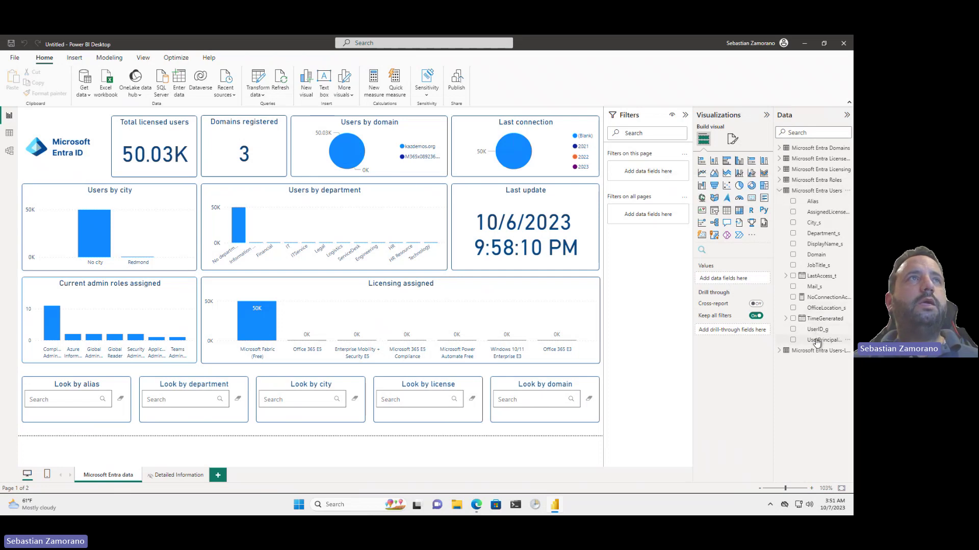
pyautogui.moveTo(816, 342); pyautogui.dragTo(657, 173)
pyautogui.click(669, 200)
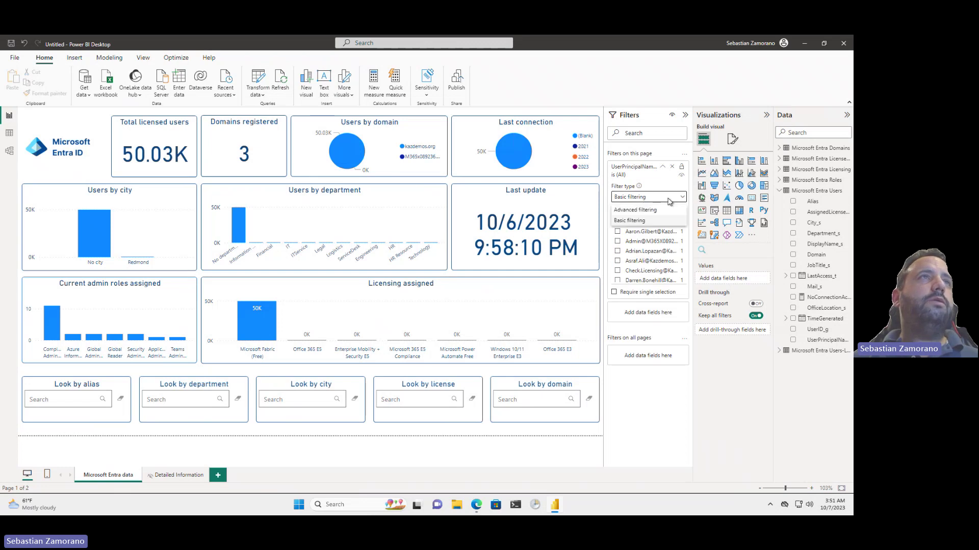
pyautogui.click(636, 210)
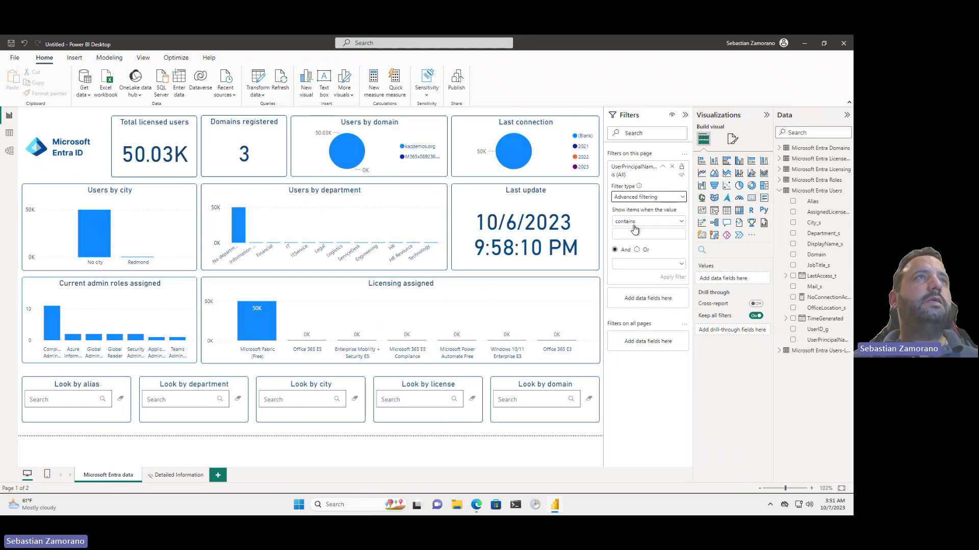
pyautogui.click(635, 224)
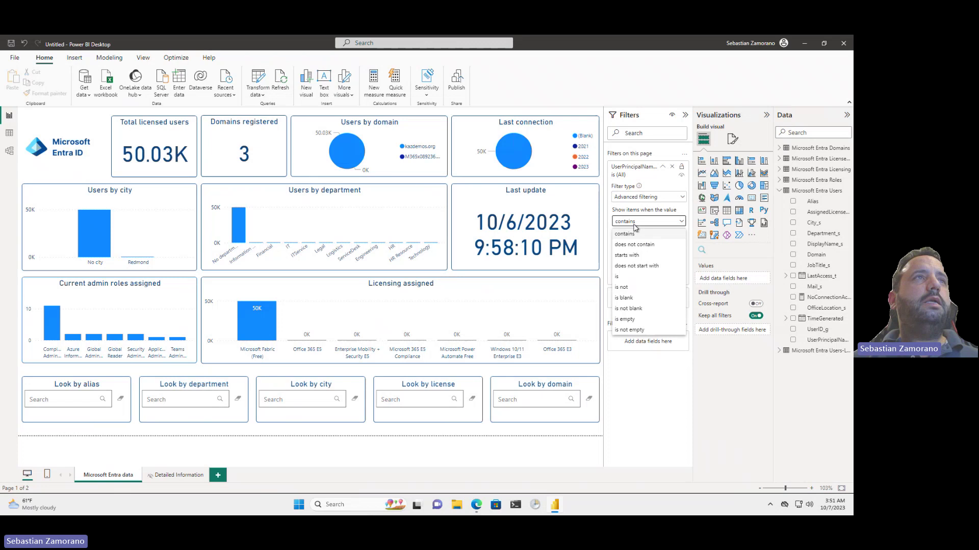
pyautogui.click(634, 266)
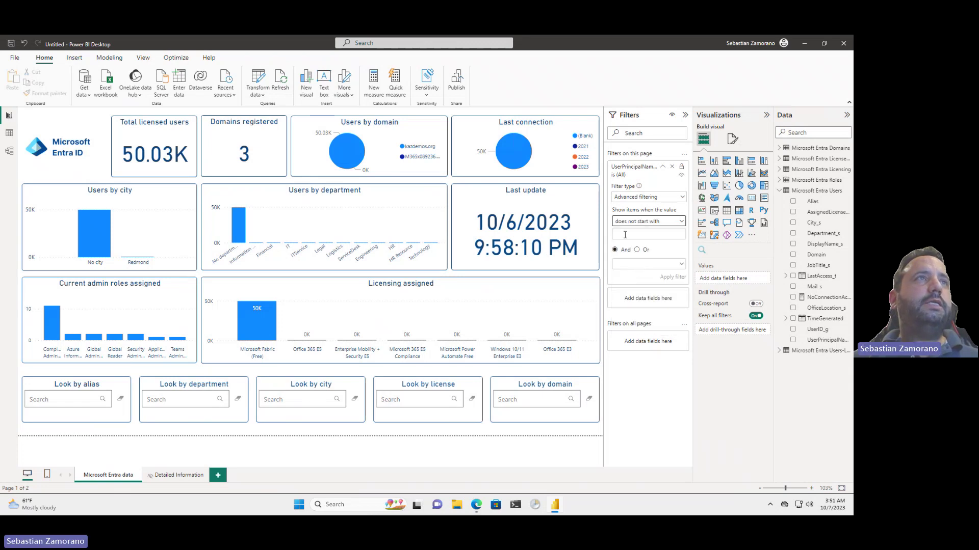
pyautogui.click(624, 234)
pyautogui.write('User')
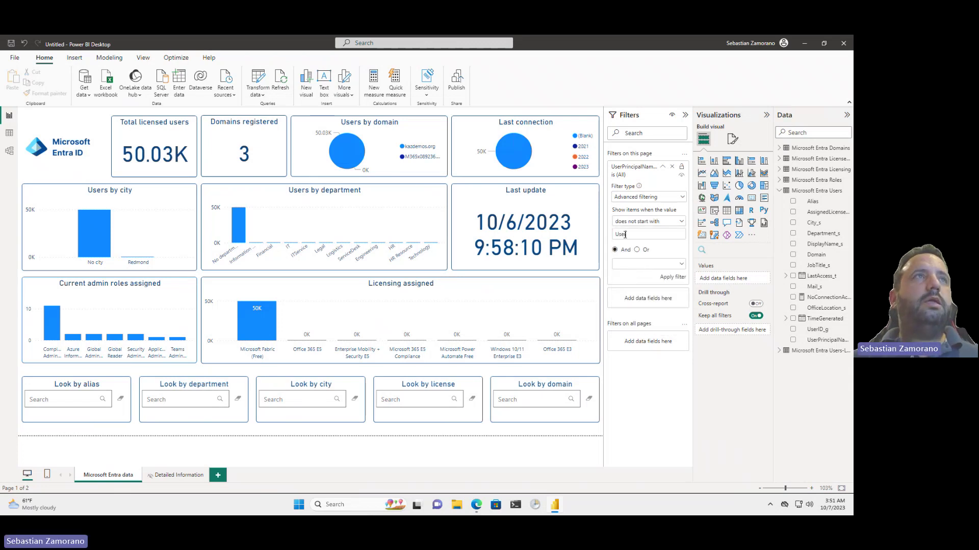
pyautogui.click(678, 278)
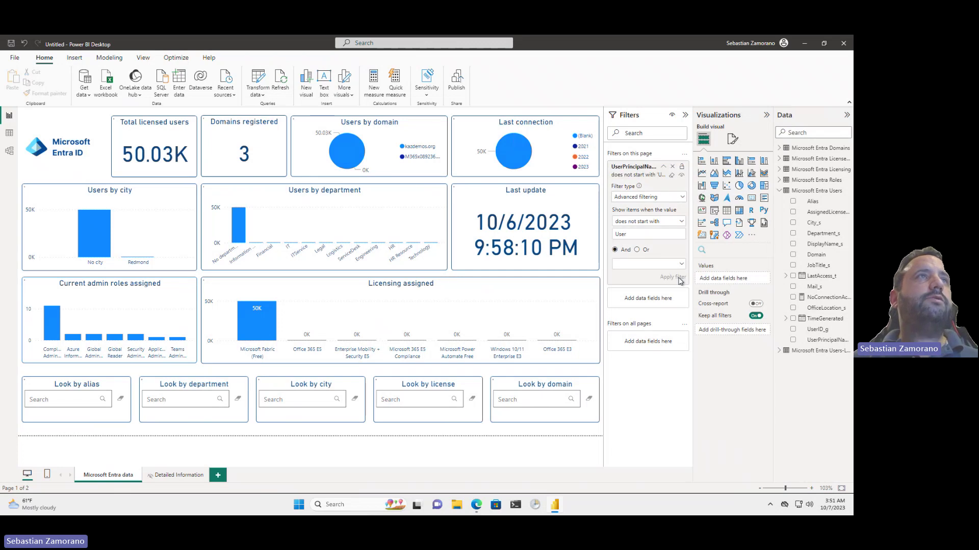
# - Collapse the Filters and Visualizations panes so the dashboard gets more room
pyautogui.click(684, 116)
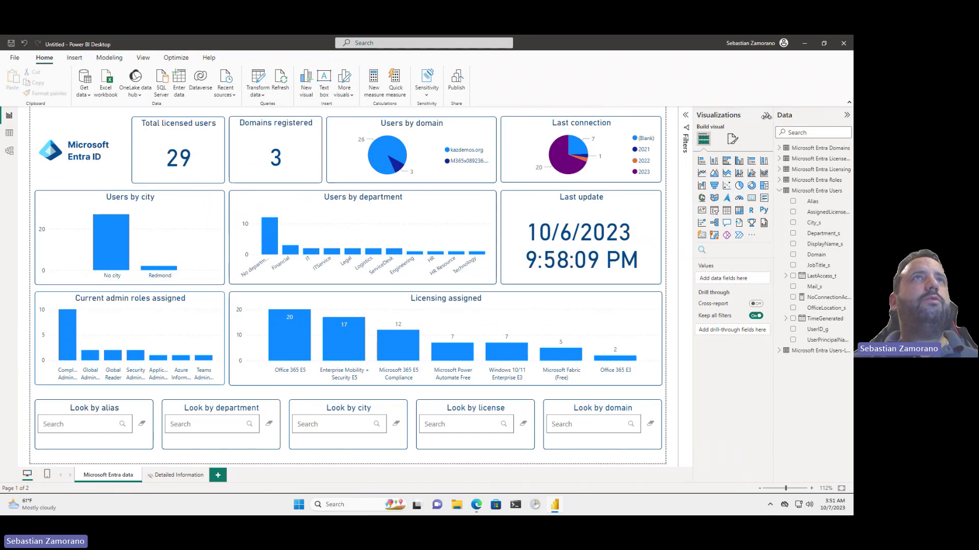
pyautogui.click(765, 115)
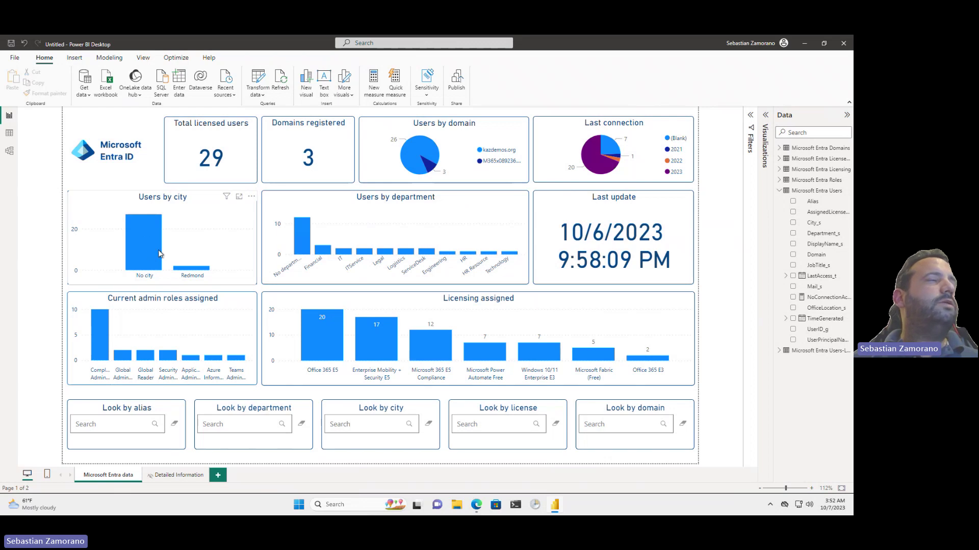
pyautogui.moveTo(158, 251)
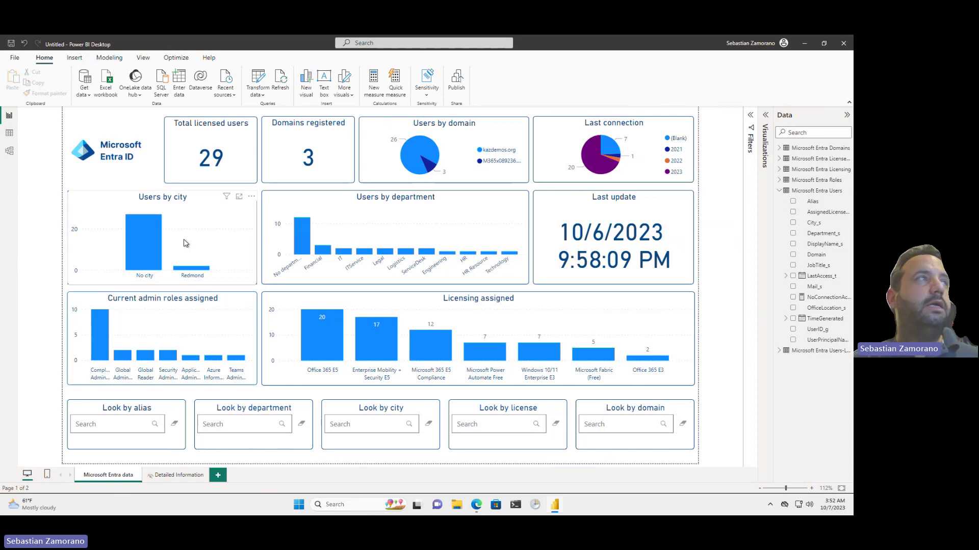
pyautogui.rightClick(151, 240)
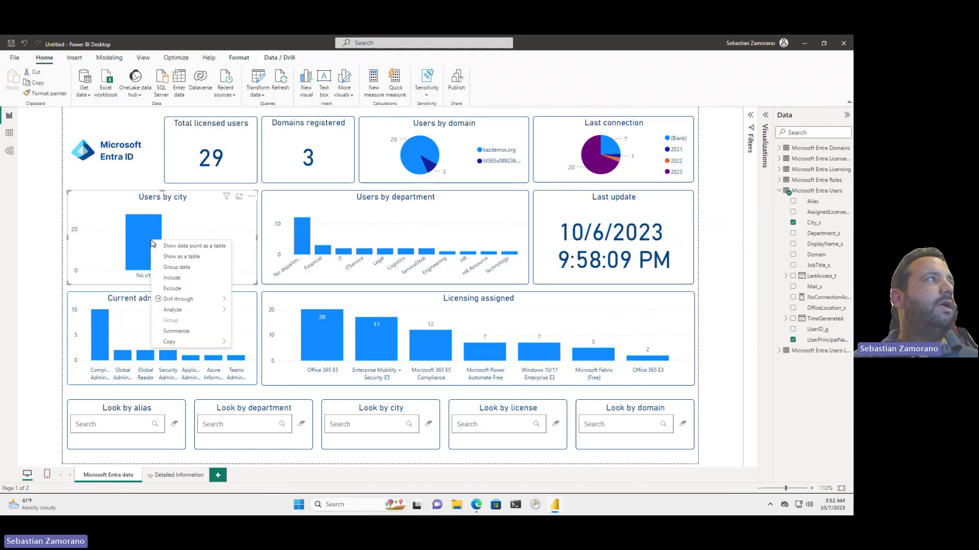
pyautogui.moveTo(183, 301)
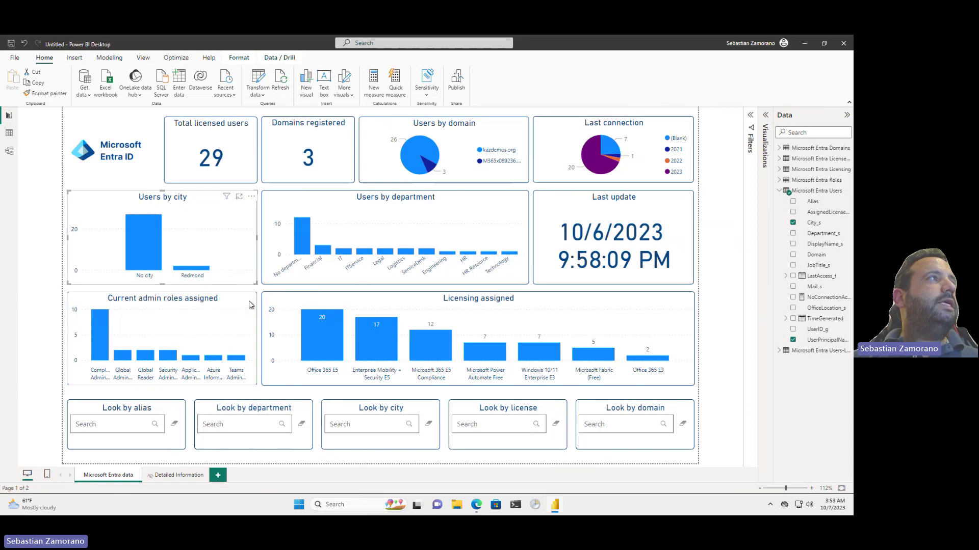
pyautogui.click(249, 301)
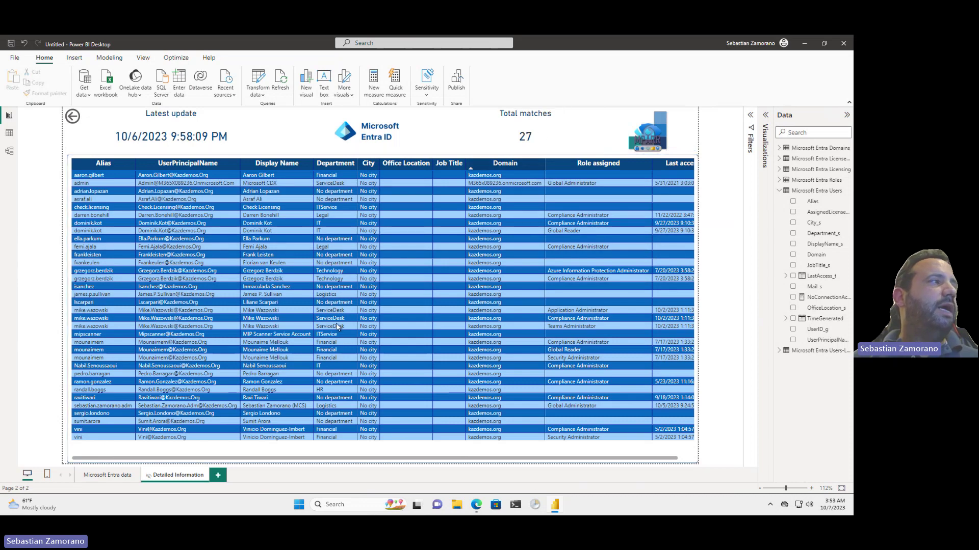
pyautogui.click(118, 476)
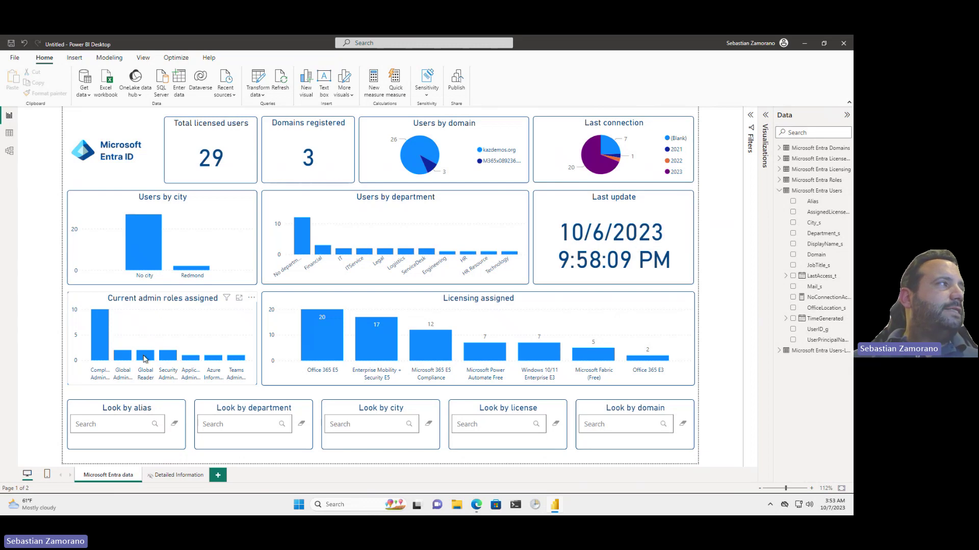
pyautogui.moveTo(113, 356)
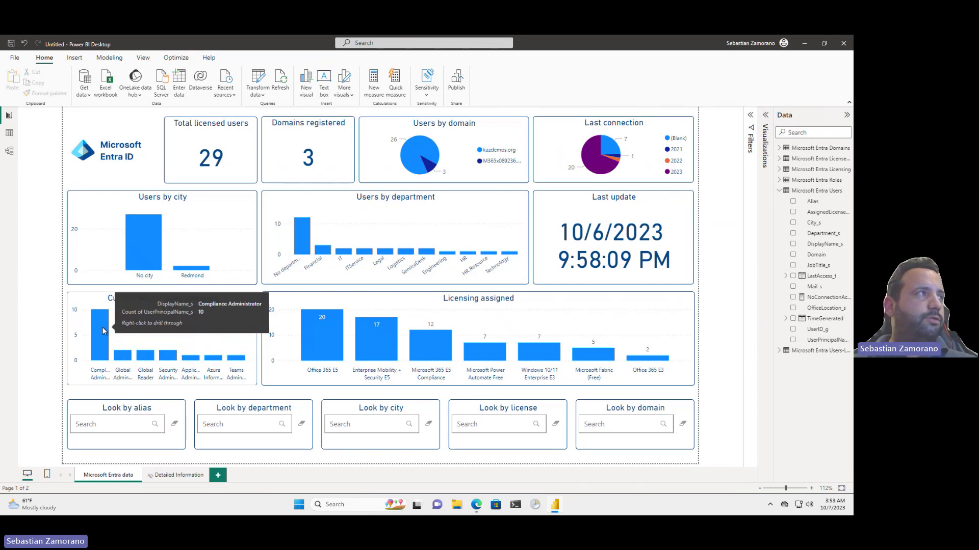
pyautogui.rightClick(103, 330)
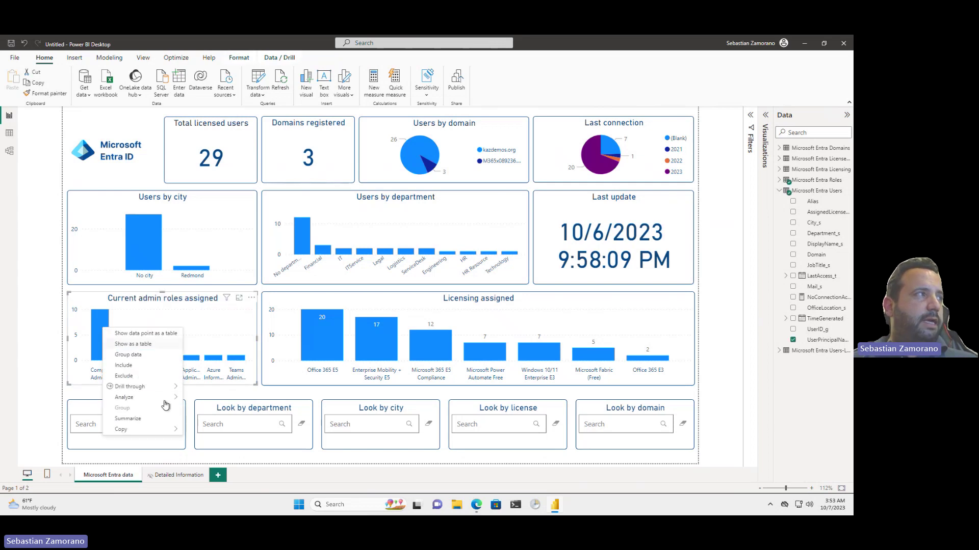
pyautogui.click(206, 388)
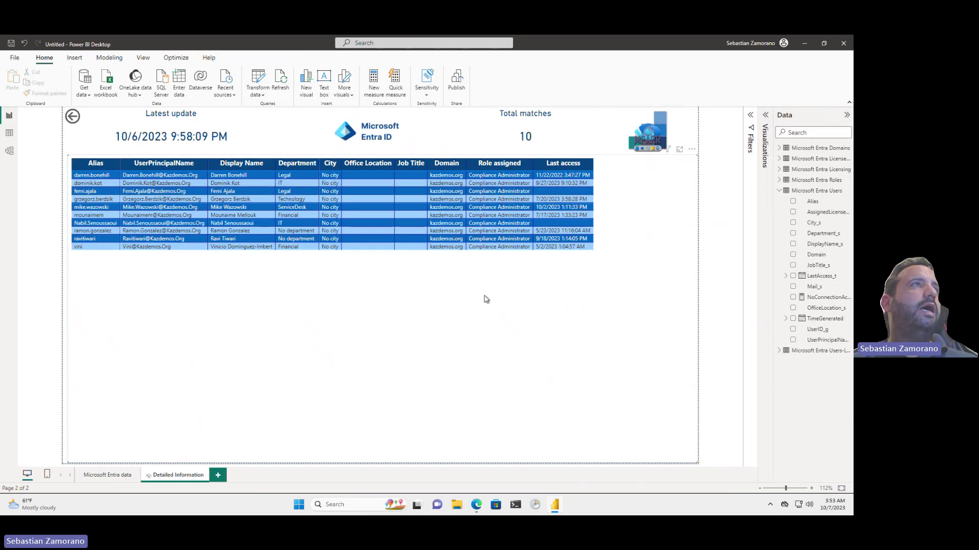
pyautogui.click(118, 475)
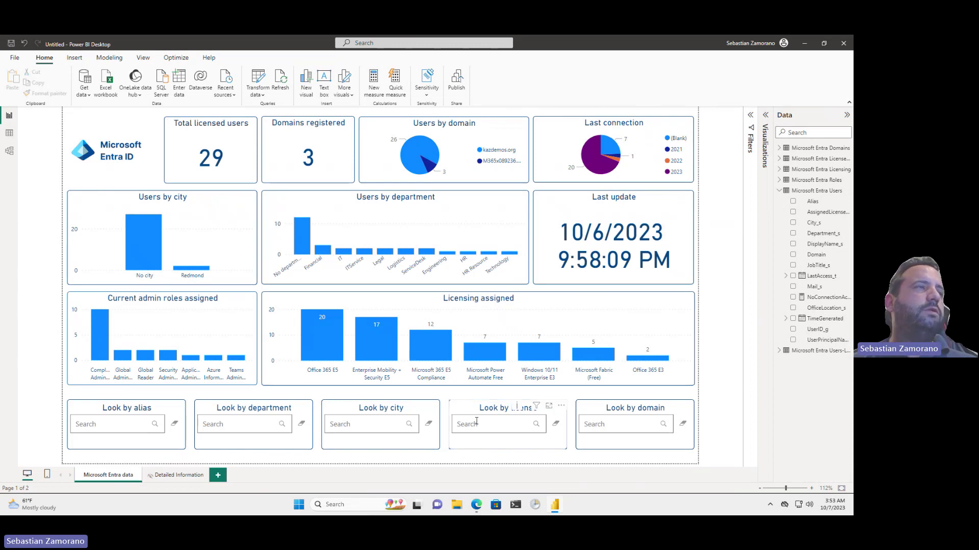
# - Search 'E5' in the Look by license slicer to show only E5-licensed users
pyautogui.click(474, 422)
pyautogui.write('E')
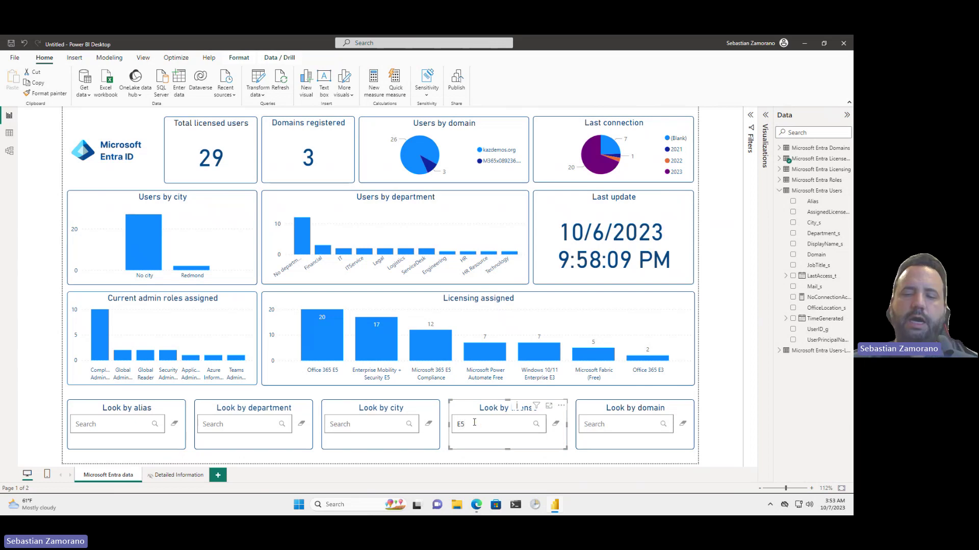
pyautogui.write('5')
pyautogui.press('Return')
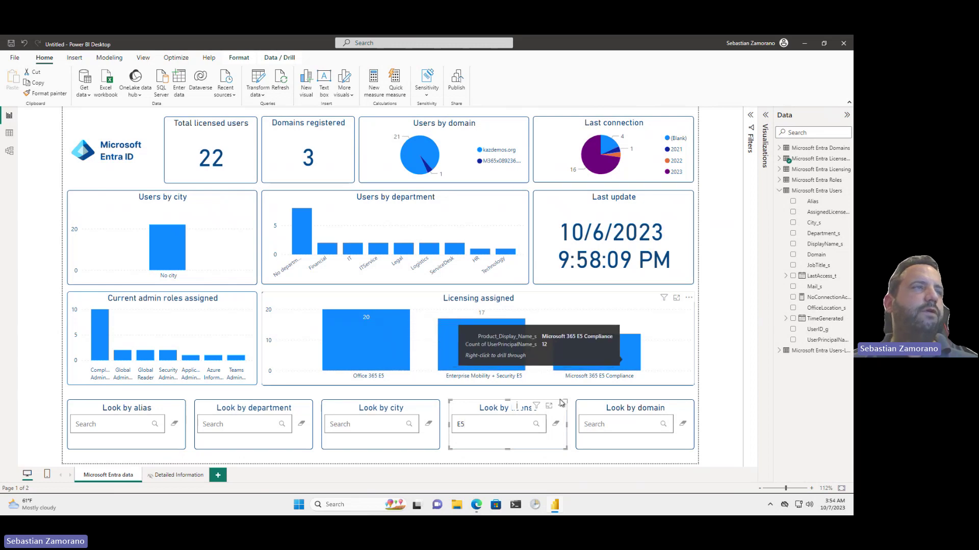
# - Clear the E5 licence search and filter by a user's alias to one Logistics Global Administrator
pyautogui.click(559, 424)
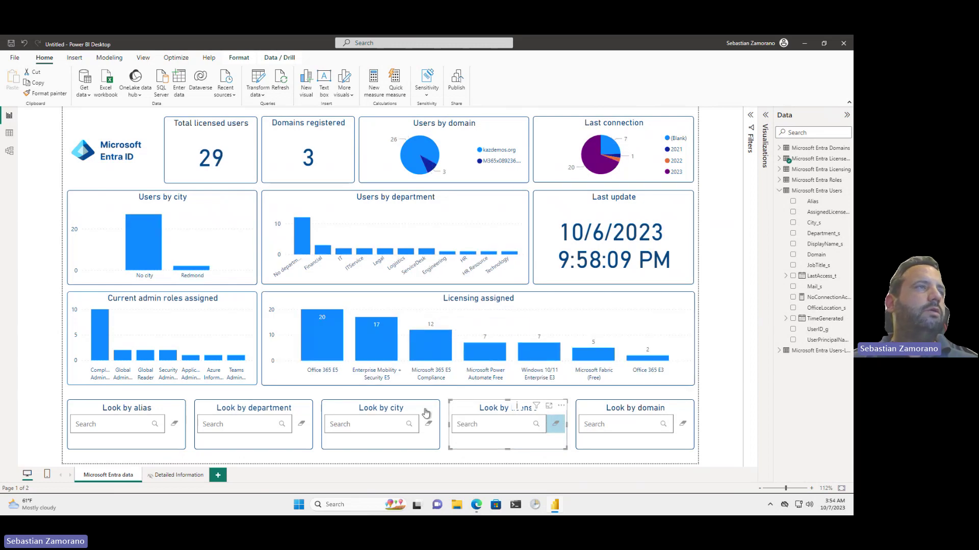
pyautogui.click(130, 424)
pyautogui.write('sebastian')
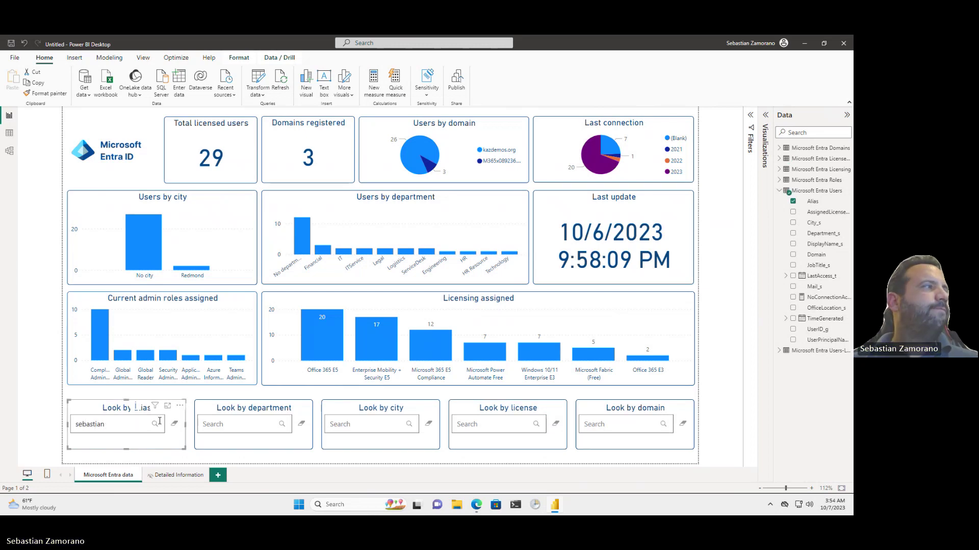
pyautogui.click(151, 429)
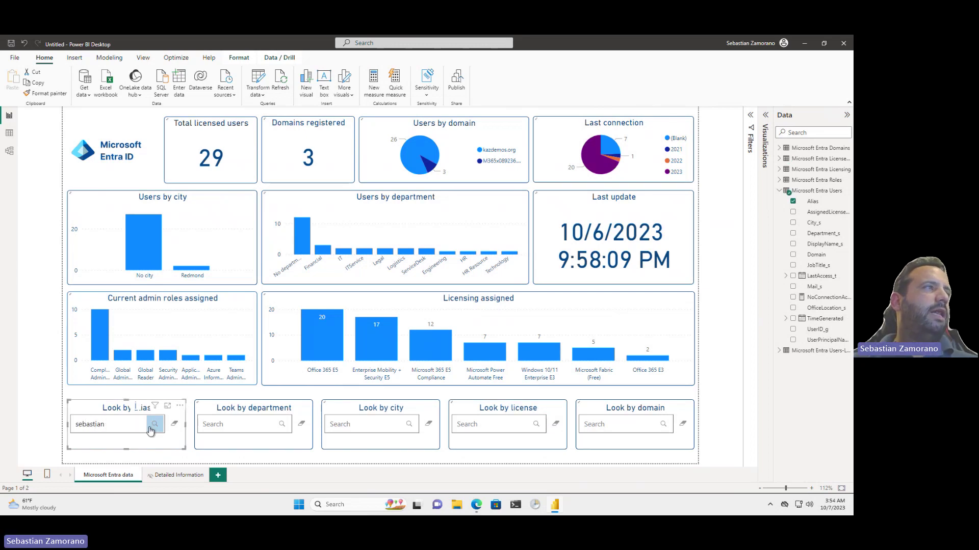
pyautogui.click(150, 430)
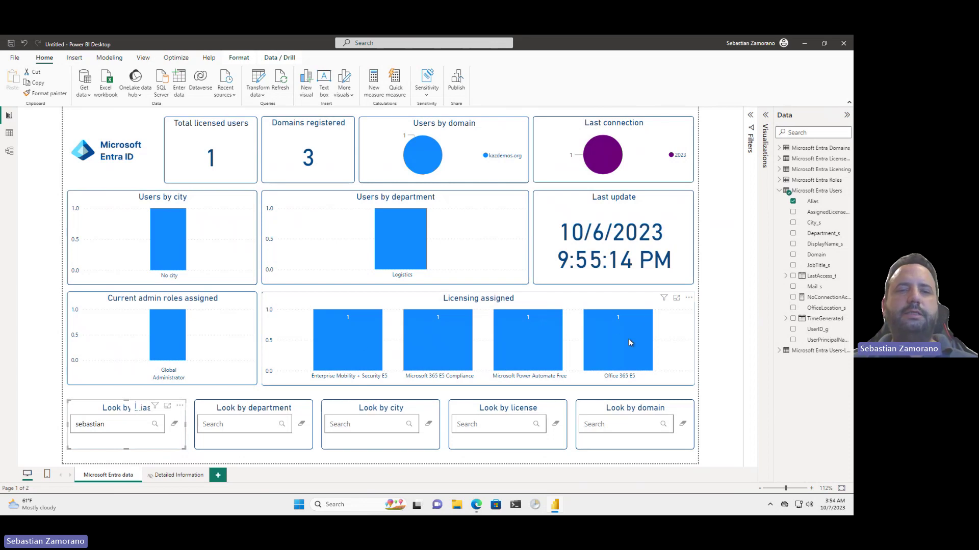
pyautogui.moveTo(629, 340)
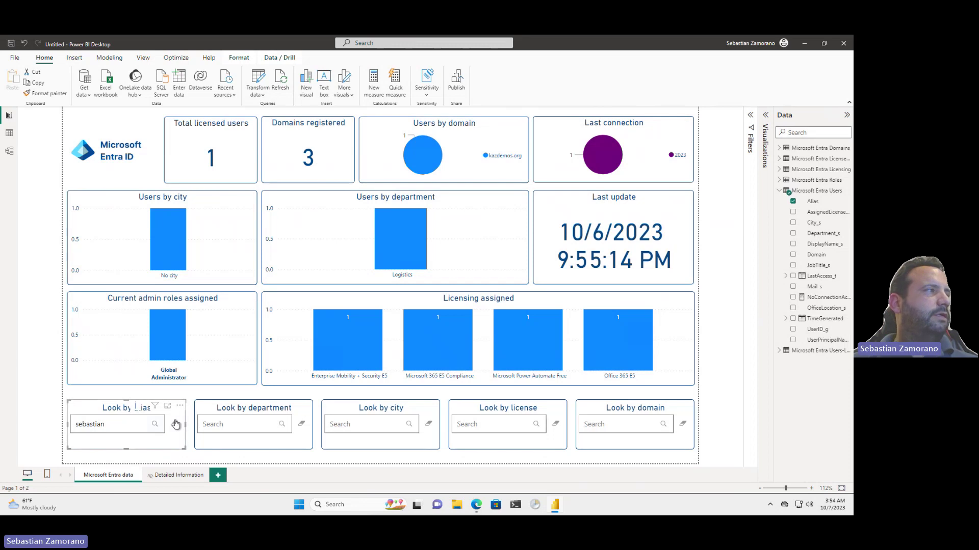
# - Clear the alias search, drill through on kazdemos.org's 26 users, then return to Microsoft Entra data
pyautogui.click(175, 425)
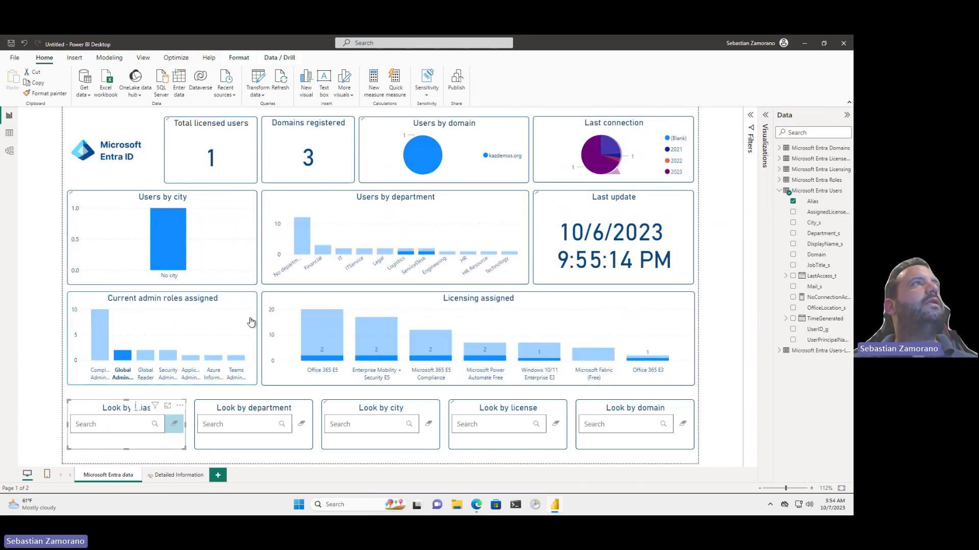
pyautogui.click(418, 153)
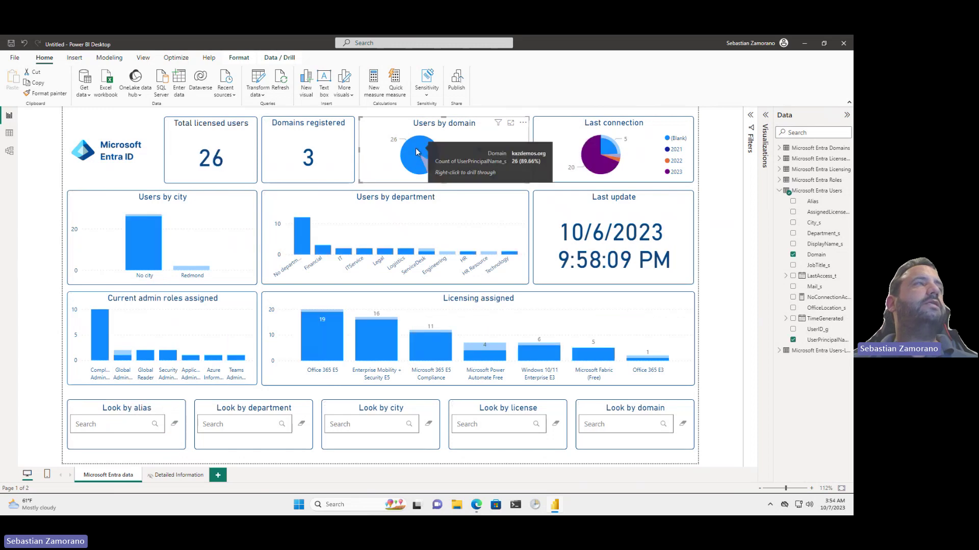
pyautogui.rightClick(416, 152)
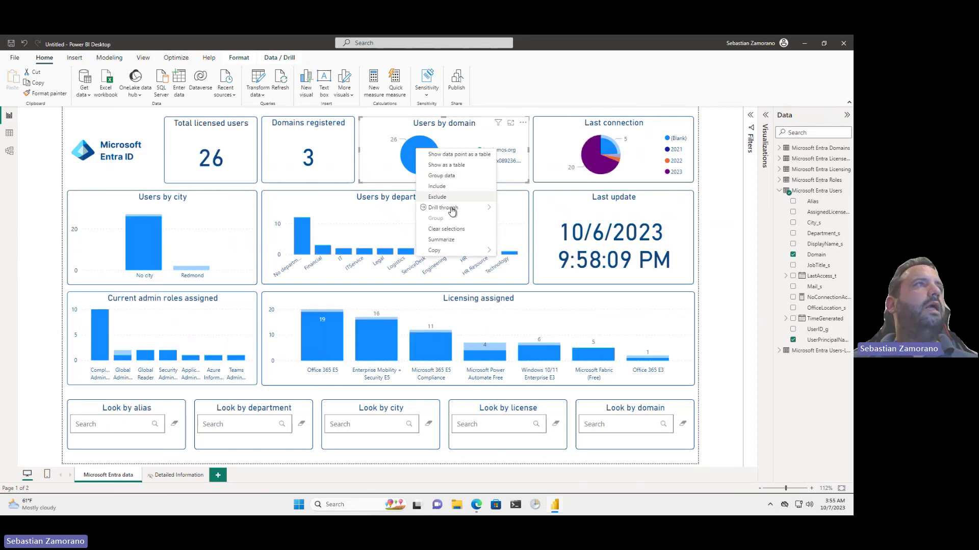
pyautogui.moveTo(452, 209)
pyautogui.click(530, 208)
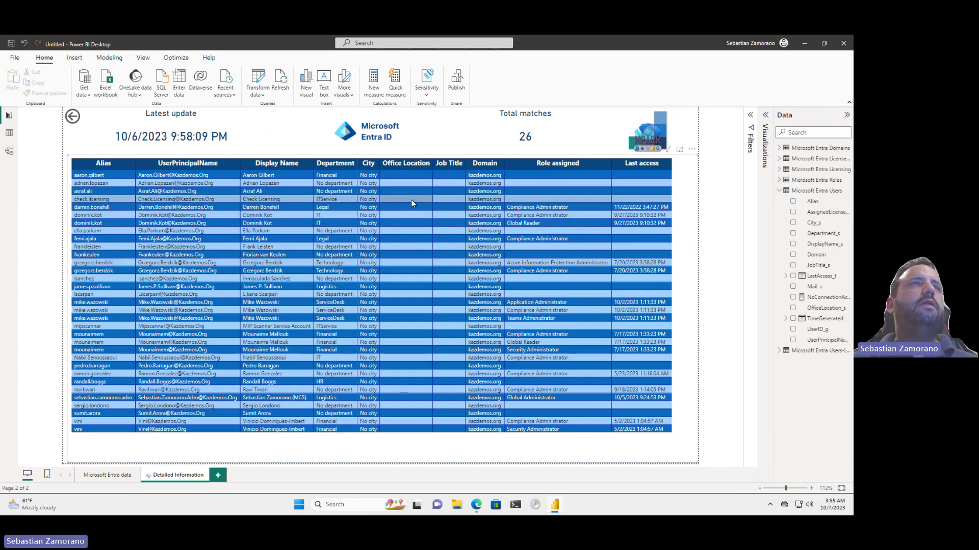
pyautogui.click(108, 475)
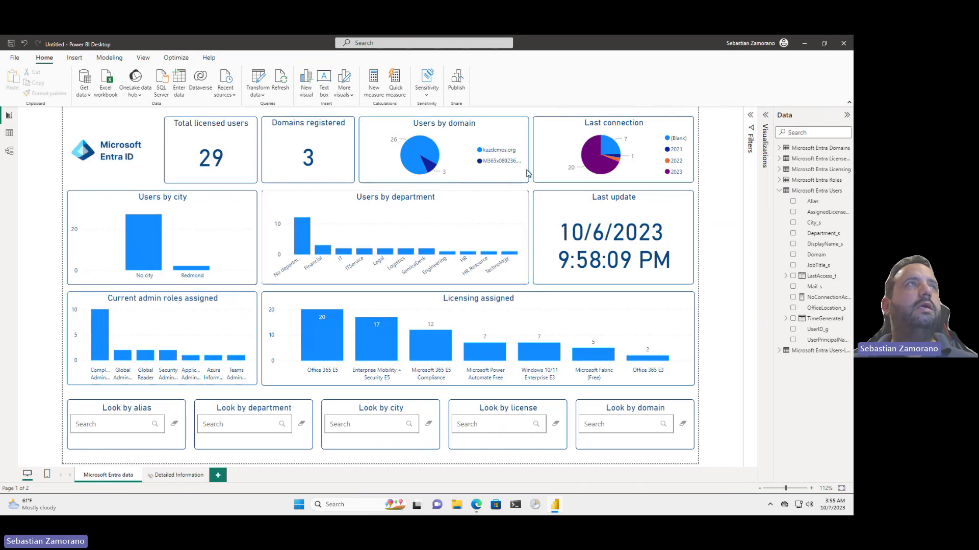
pyautogui.click(614, 150)
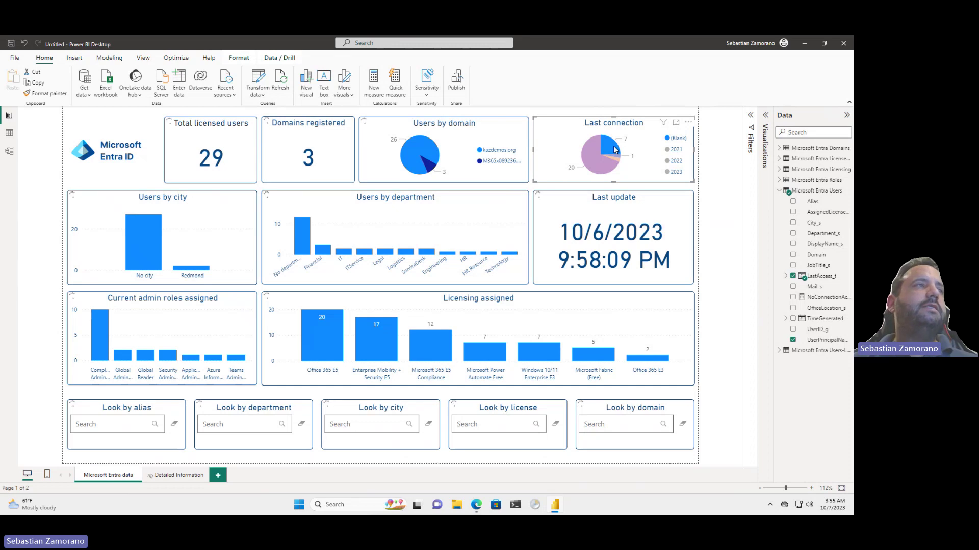
pyautogui.rightClick(322, 360)
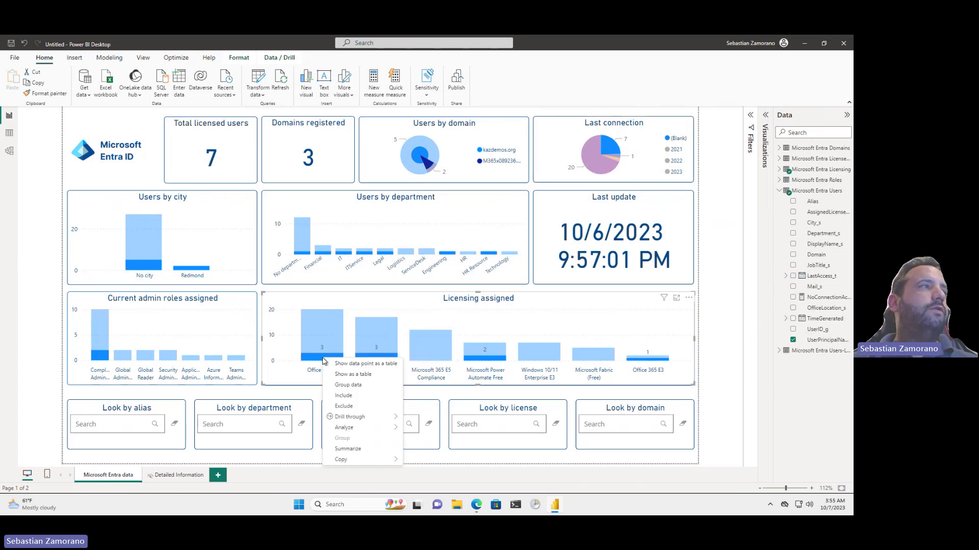
pyautogui.moveTo(374, 419)
pyautogui.click(439, 420)
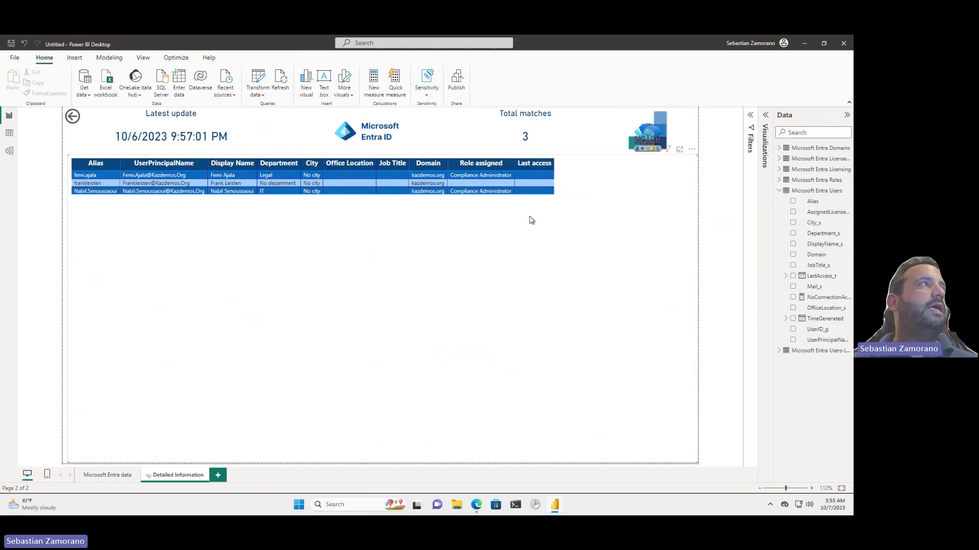
pyautogui.click(113, 477)
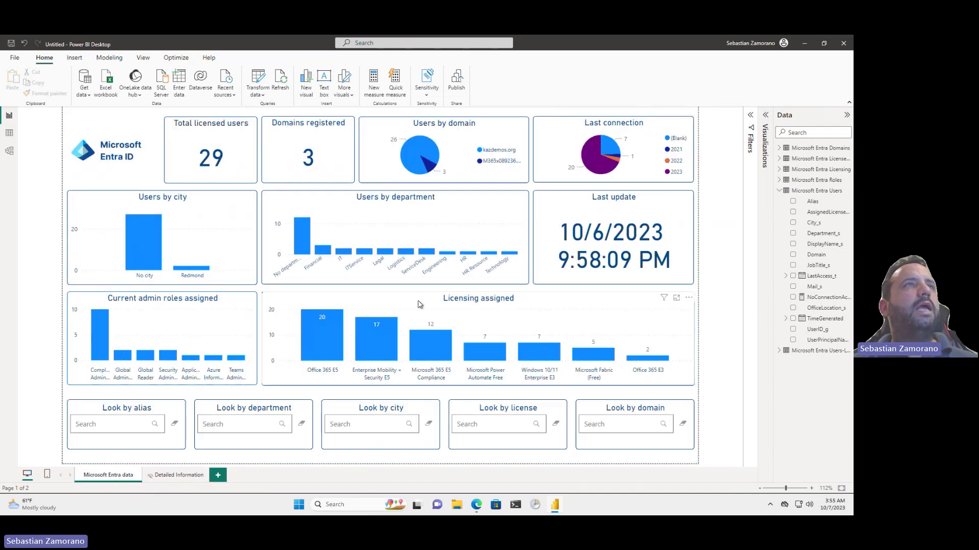